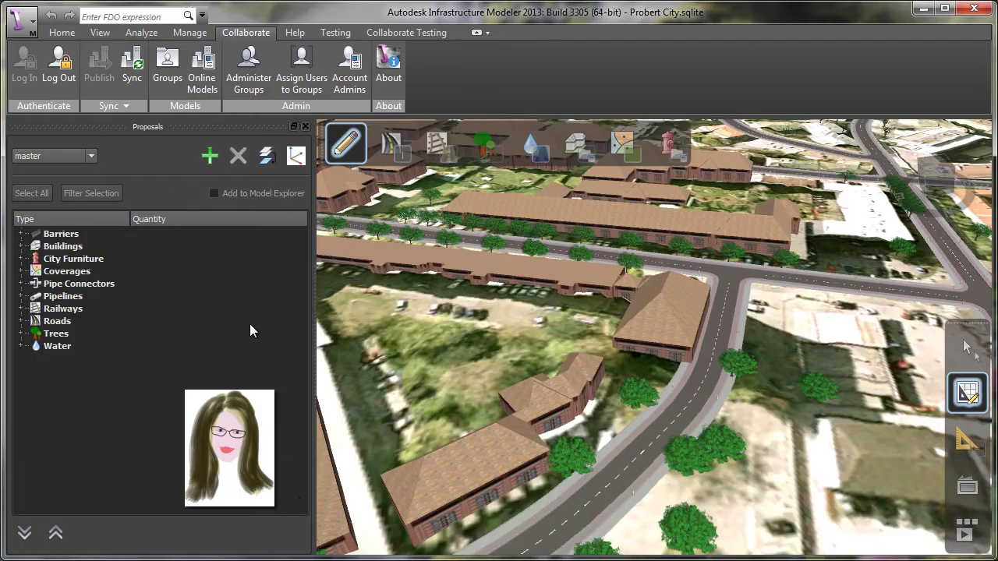
Add a new proposal named ComplexLayout1 to the Probert City model
{"action": "left_click", "coordinate": [216, 160]}
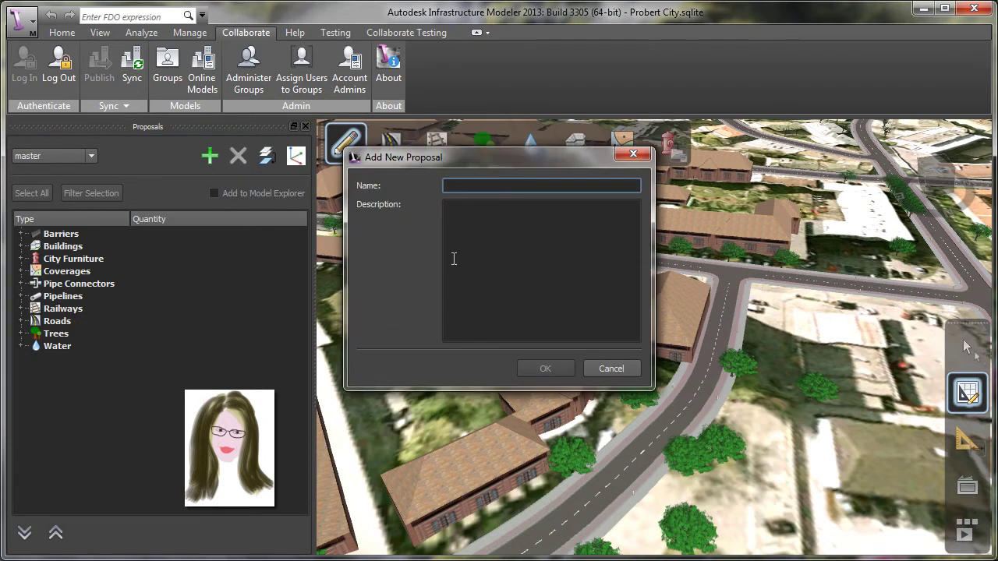
{"action": "type", "text": "Comp"}
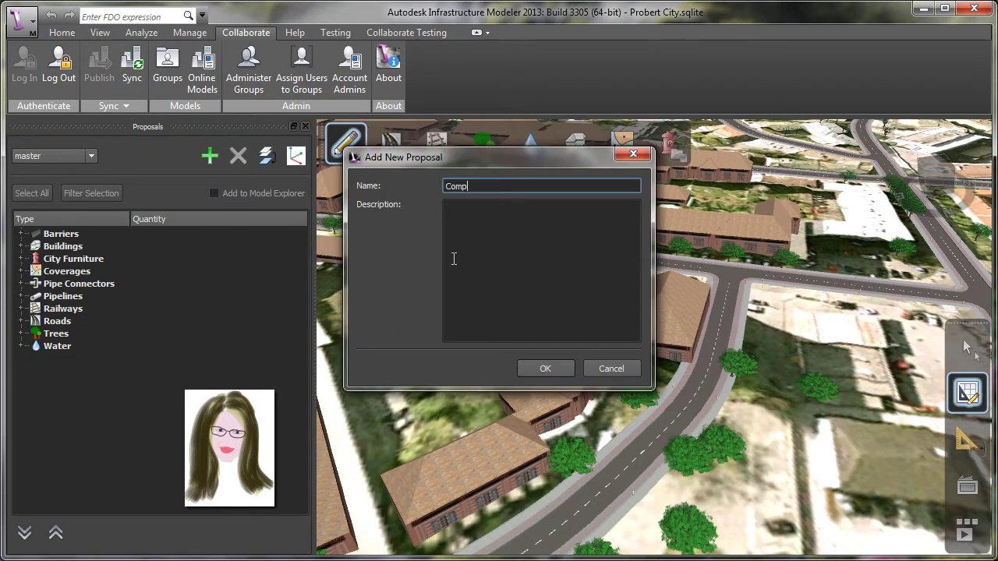
{"action": "type", "text": "lexLayout1"}
{"action": "left_click", "coordinate": [545, 368]}
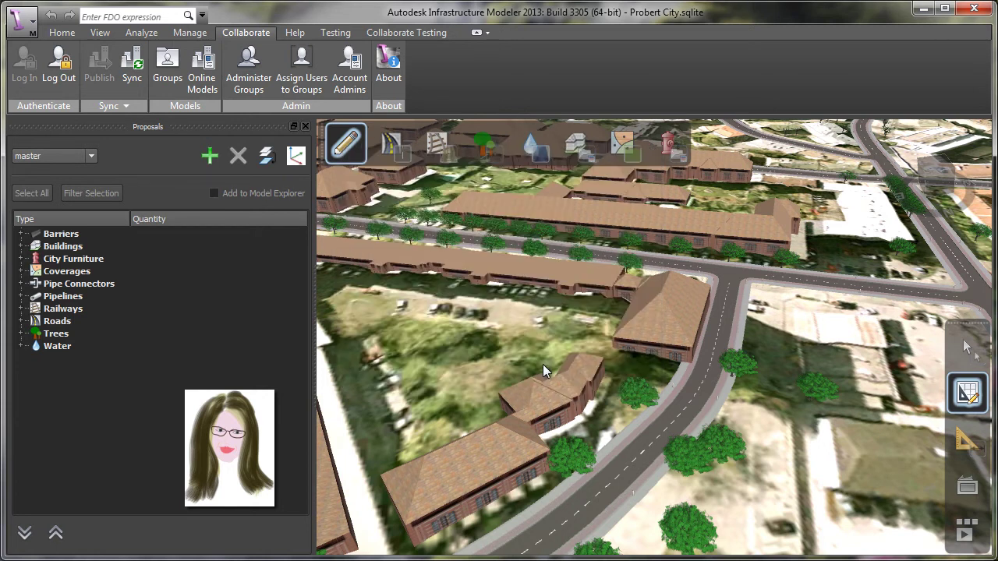
Remove the two buildings along the inside of the curved road, the long one and the corner one near the junction
{"action": "left_click", "coordinate": [562, 404]}
{"action": "key", "text": "Delete"}
{"action": "left_click", "coordinate": [661, 327]}
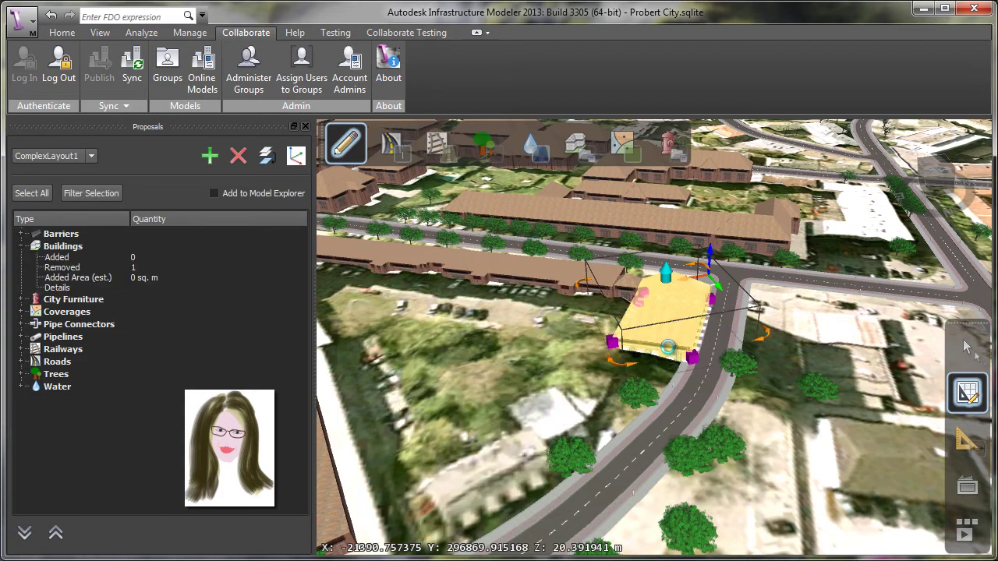
{"action": "key", "text": "Delete"}
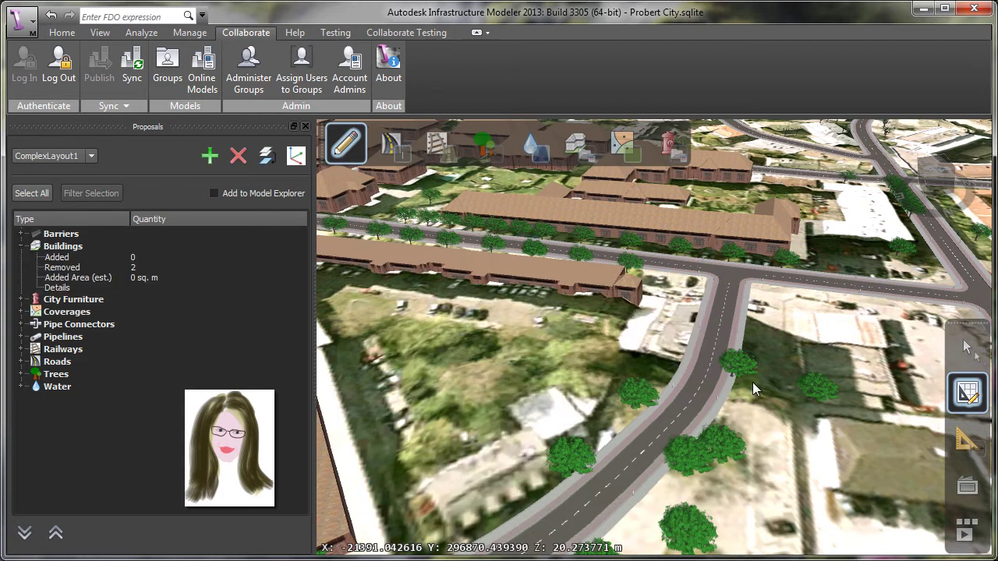
Draw a coverage area of about 695 sq. m beside the curved road, where the long building stood
{"action": "left_click", "coordinate": [622, 148]}
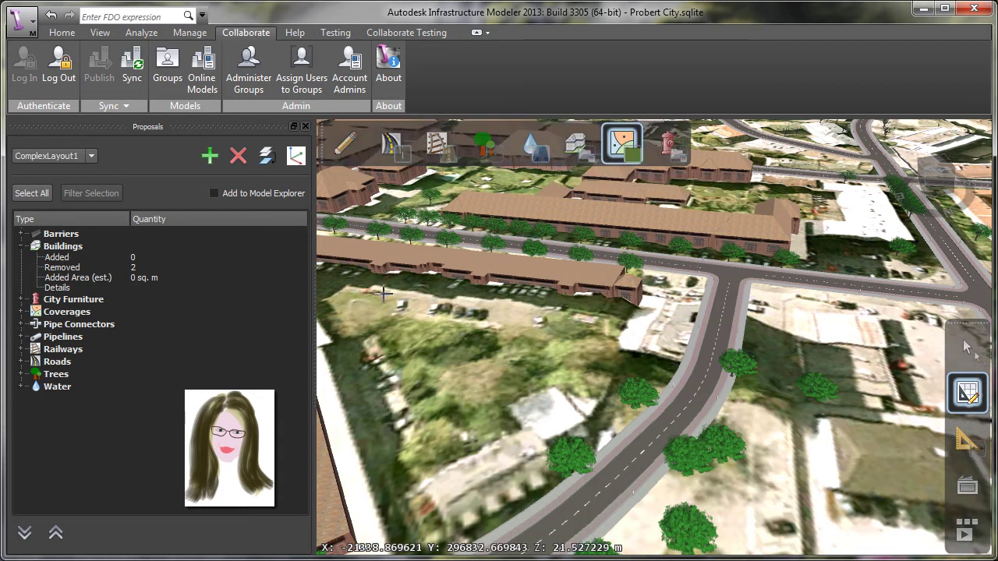
{"action": "left_click", "coordinate": [596, 344]}
{"action": "left_click", "coordinate": [402, 446]}
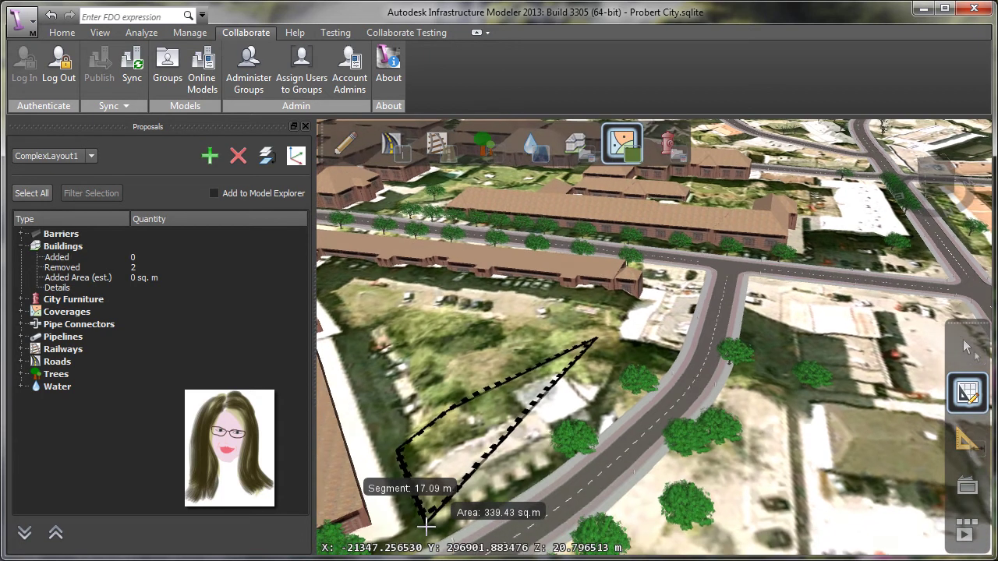
{"action": "left_click", "coordinate": [425, 518]}
{"action": "double_click", "coordinate": [637, 353]}
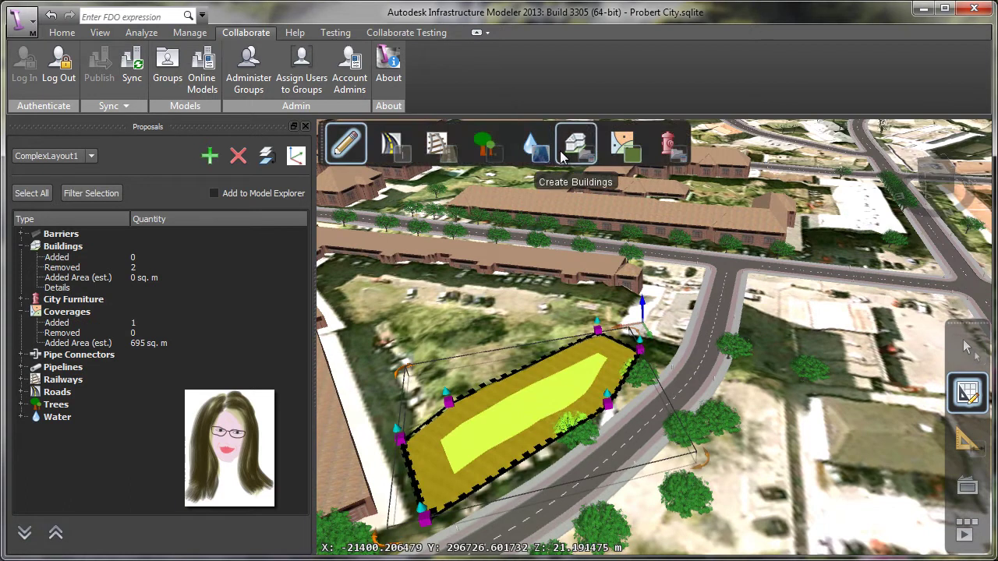
Draw a water area of about 600 sq. m on the open ground behind the new coverage area
{"action": "left_click", "coordinate": [530, 144]}
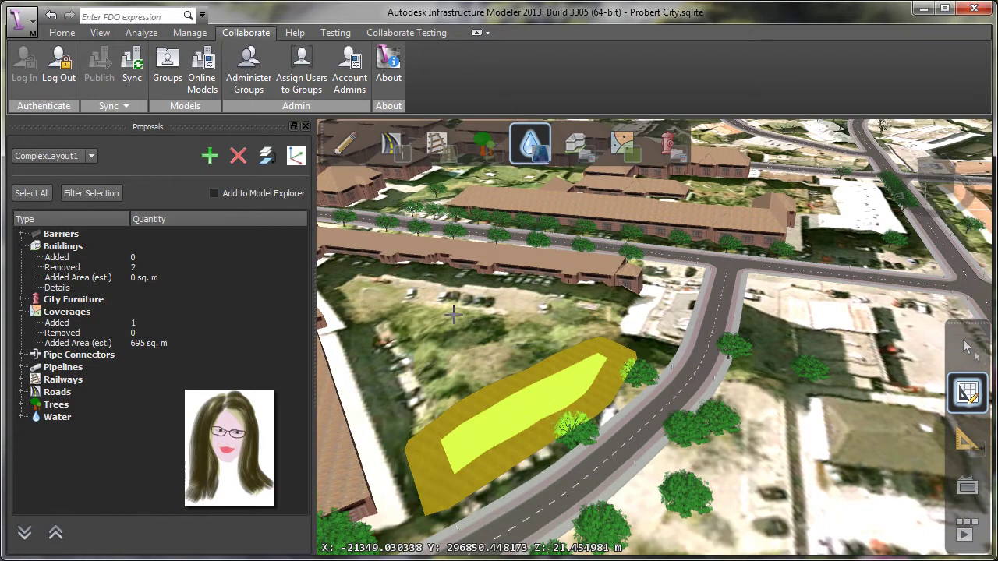
{"action": "left_click", "coordinate": [453, 314]}
{"action": "left_click", "coordinate": [361, 301]}
{"action": "left_click", "coordinate": [411, 396]}
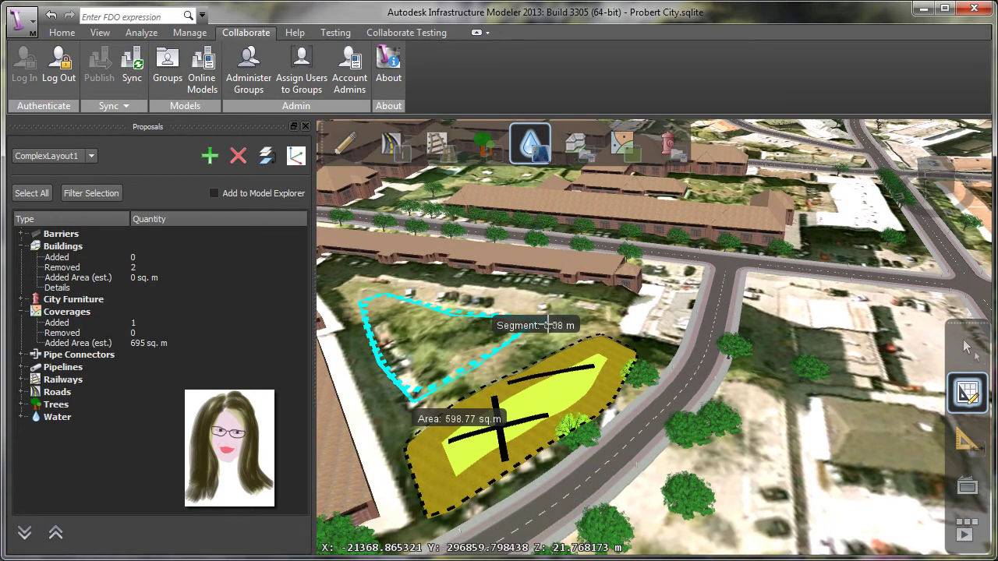
{"action": "double_click", "coordinate": [546, 325]}
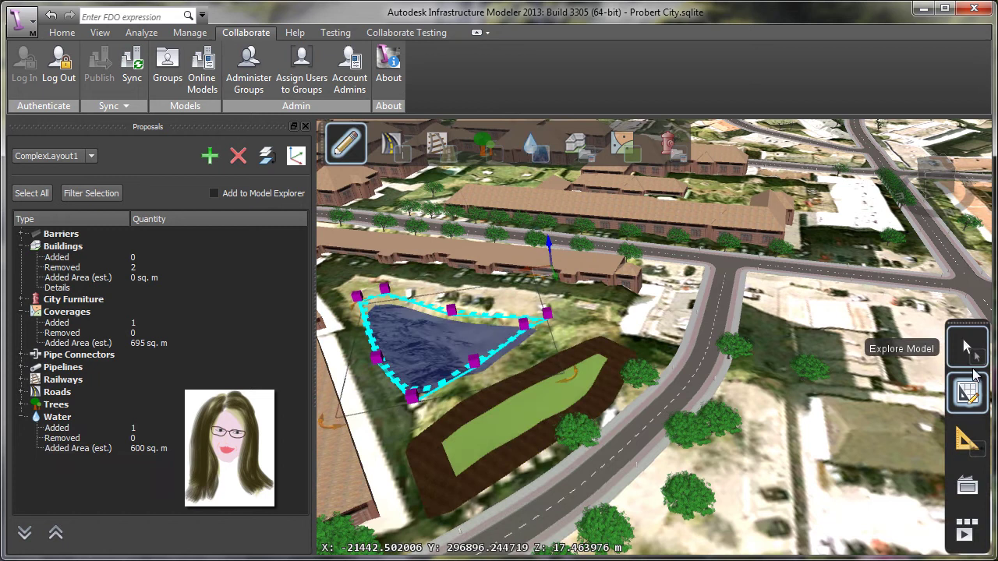
Apply the third boulevard style from the Street catalog to both segments of the curved road beside the coverage area
{"action": "left_click", "coordinate": [975, 348]}
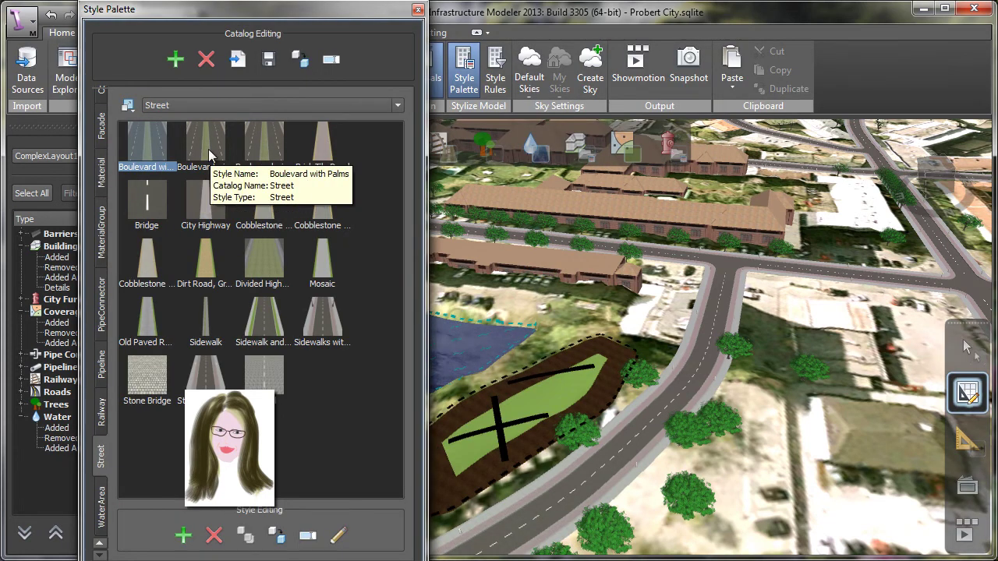
{"action": "left_click_drag", "start_coordinate": [263, 148], "coordinate": [710, 324]}
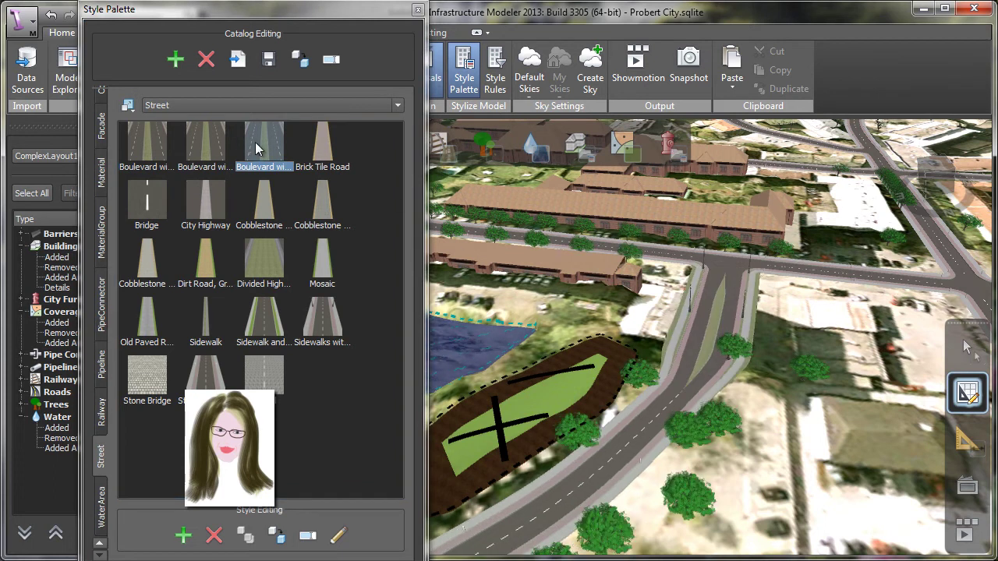
{"action": "left_click_drag", "start_coordinate": [258, 148], "coordinate": [651, 430]}
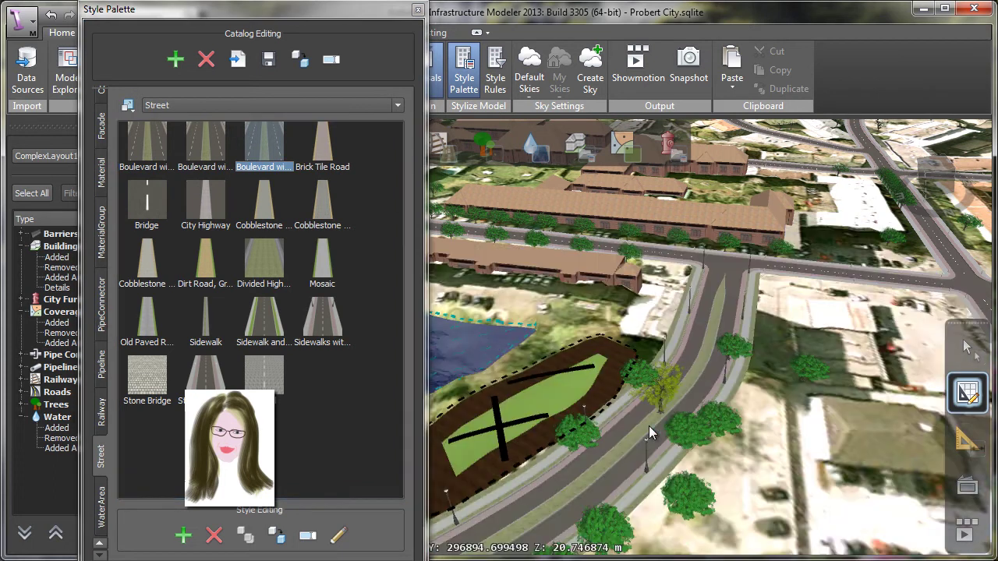
Sync the ComplexLayout1 changes with the online model
{"action": "middle_click_drag", "start_coordinate": [462, 249], "coordinate": [543, 224]}
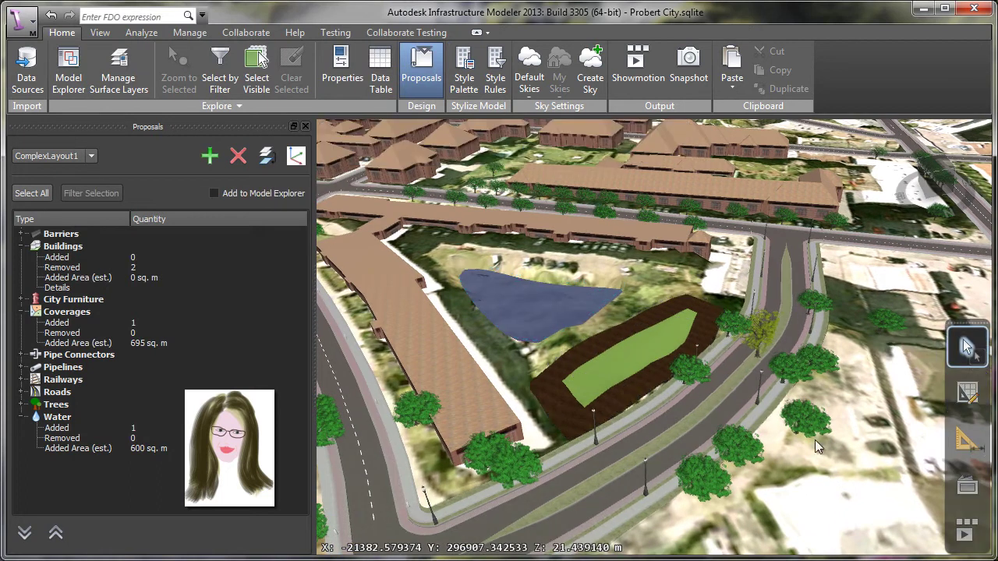
{"action": "left_click", "coordinate": [246, 32]}
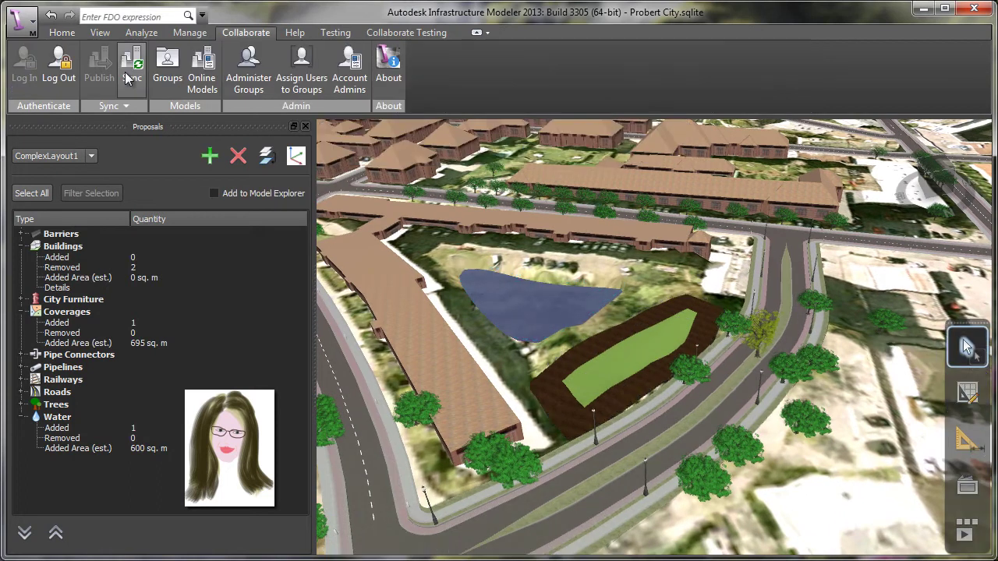
{"action": "left_click", "coordinate": [130, 75]}
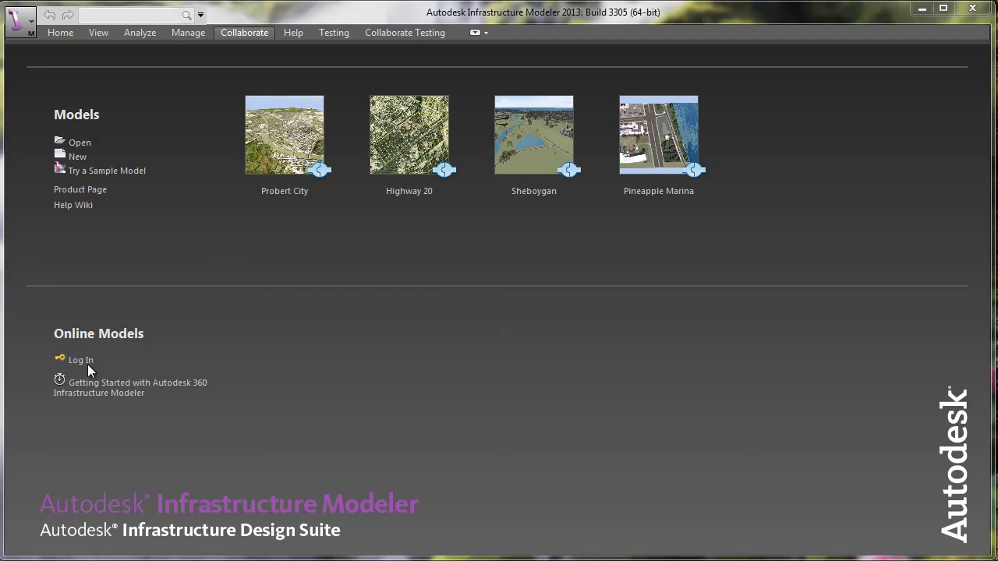
Sign in to the online models with the account e-mail and password
{"action": "left_click", "coordinate": [80, 361]}
{"action": "type", "text": ".com"}
{"action": "key", "text": "Tab"}
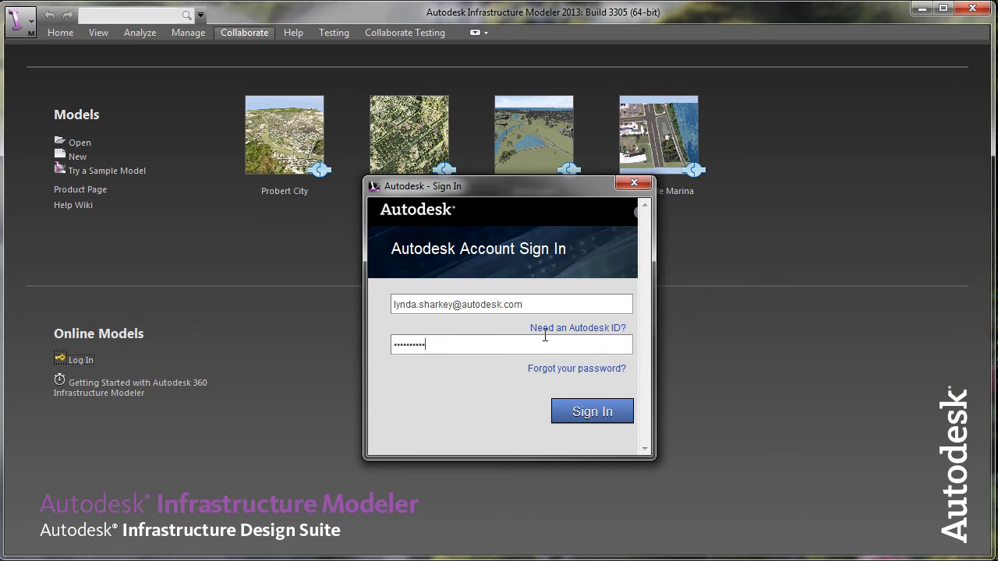
{"action": "left_click", "coordinate": [588, 414]}
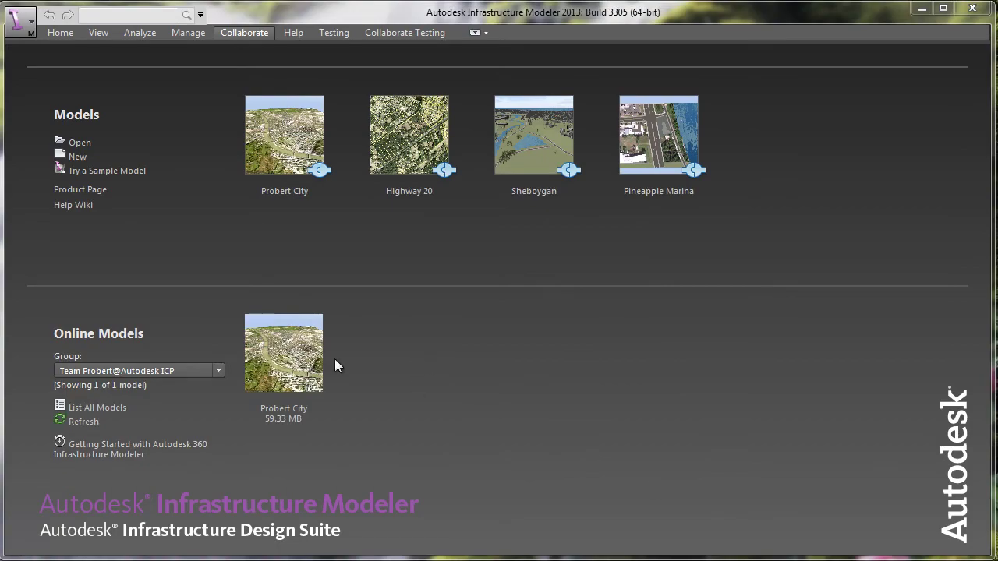
Open the online Probert City model and display its ComplexLayout1 proposal
{"action": "left_click", "coordinate": [331, 358]}
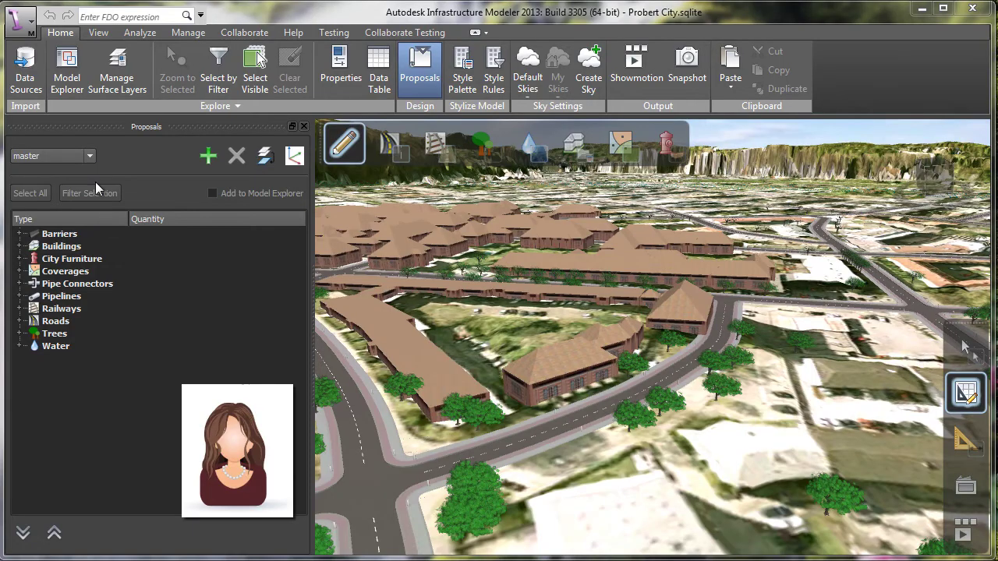
{"action": "left_click", "coordinate": [90, 156]}
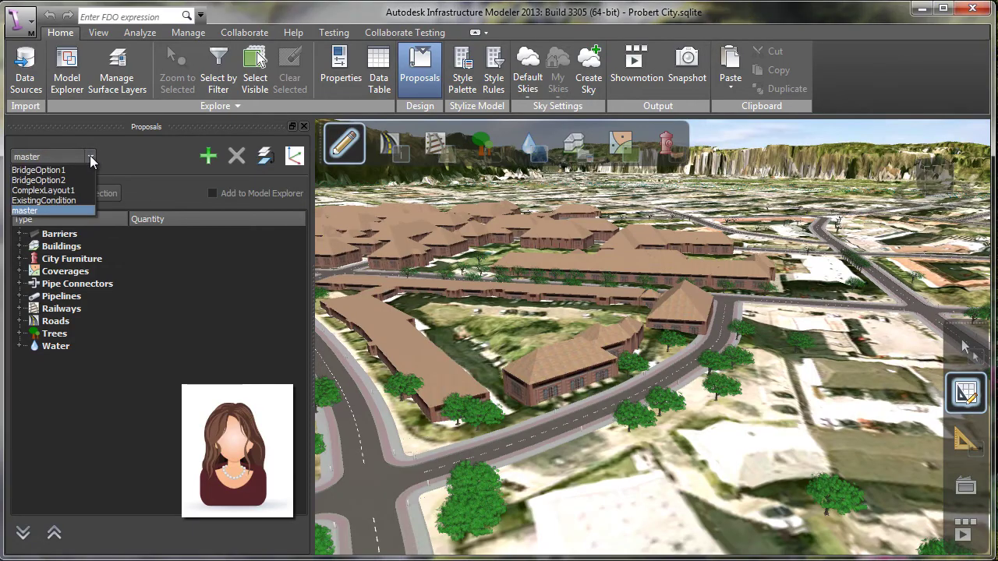
{"action": "left_click", "coordinate": [78, 190]}
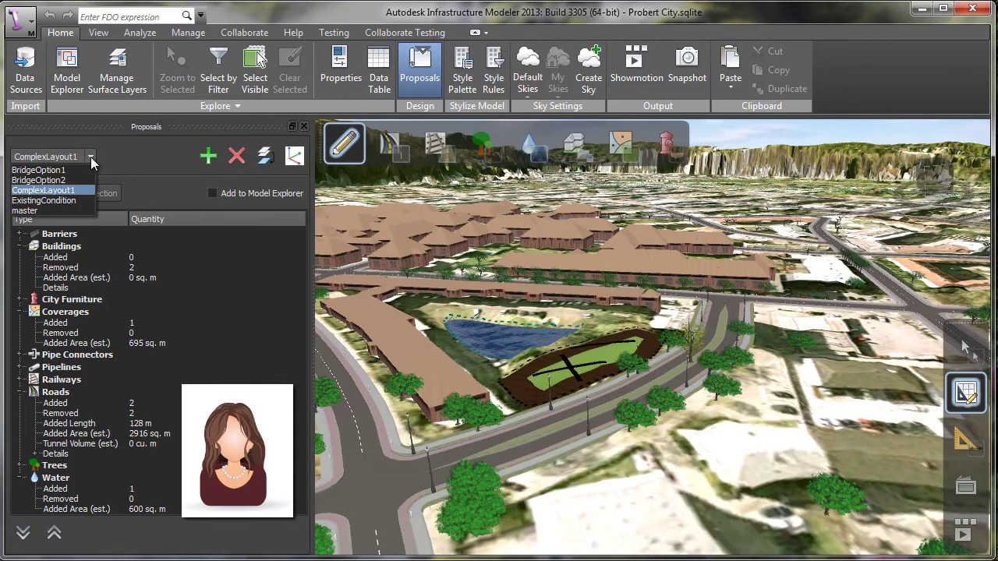
Return to the master proposal and add a proposal named ComplexLayout2 with the description "Another alternative"
{"action": "left_click", "coordinate": [68, 211]}
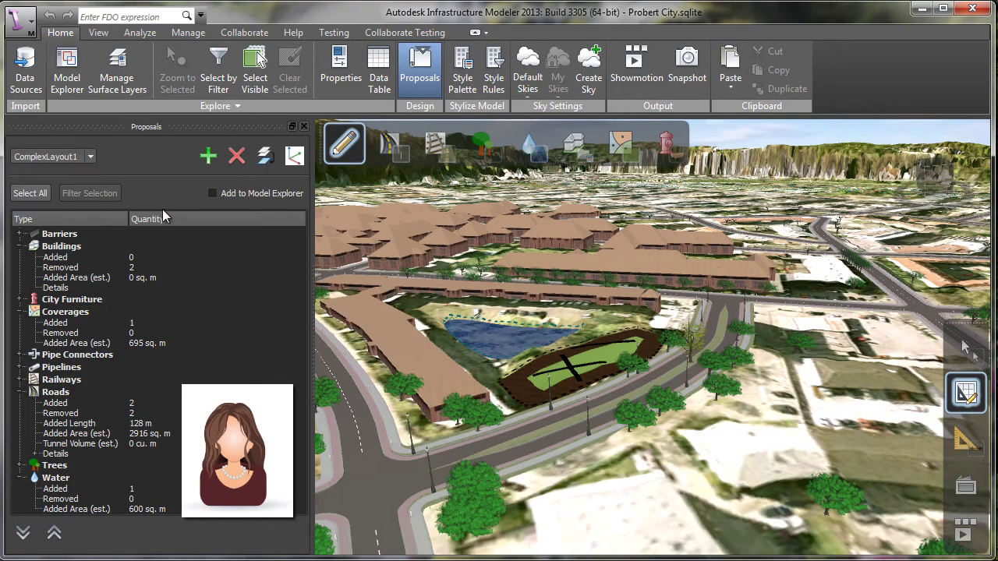
{"action": "left_click", "coordinate": [208, 157]}
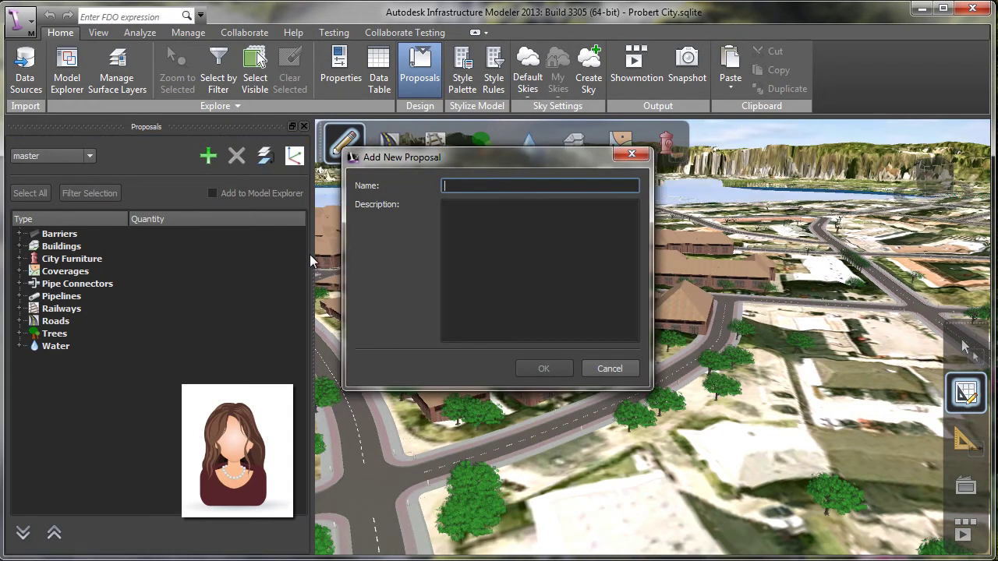
{"action": "type", "text": "Complex"}
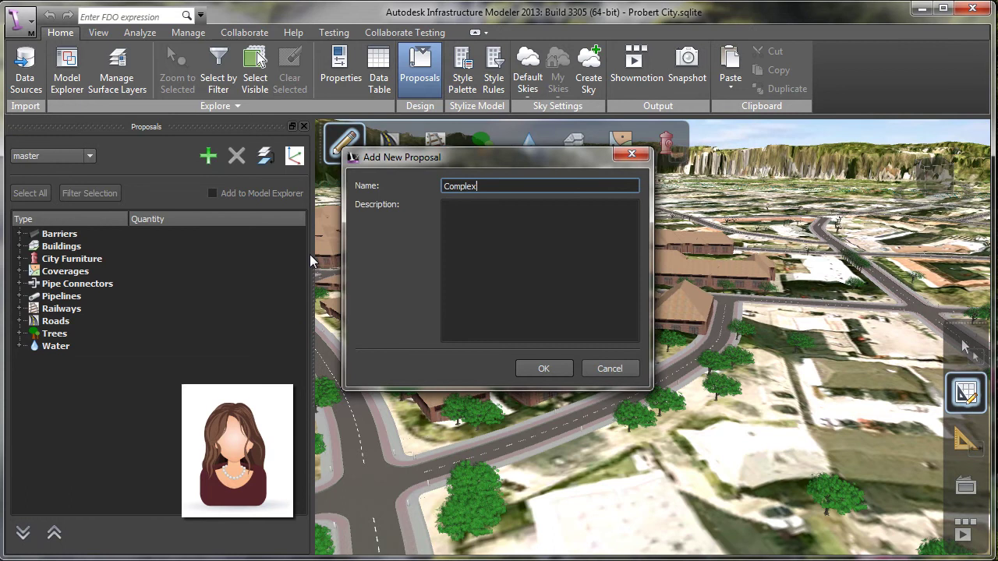
{"action": "type", "text": "Layout2"}
{"action": "key", "text": "Tab"}
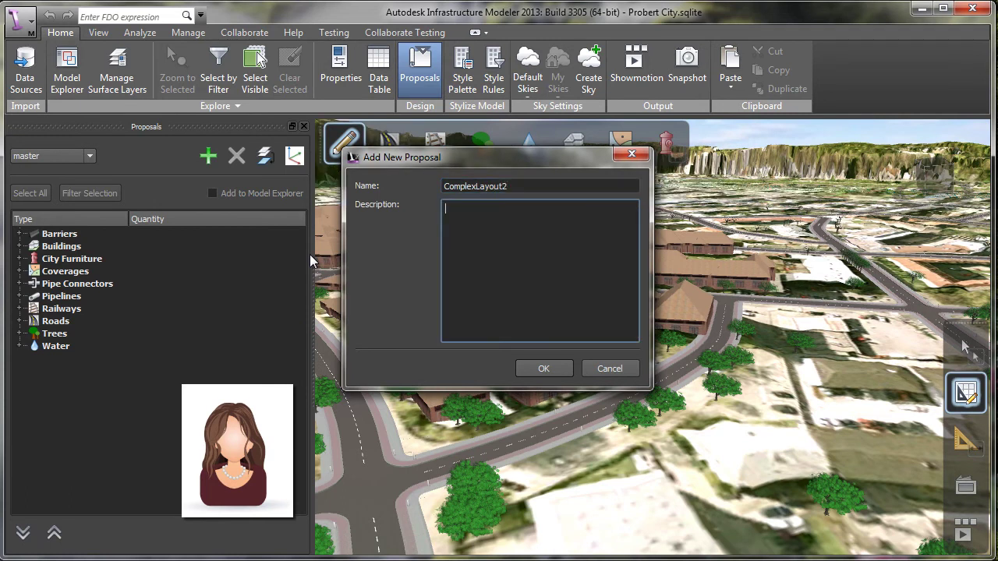
{"action": "type", "text": "Another alternative"}
{"action": "left_click", "coordinate": [544, 368]}
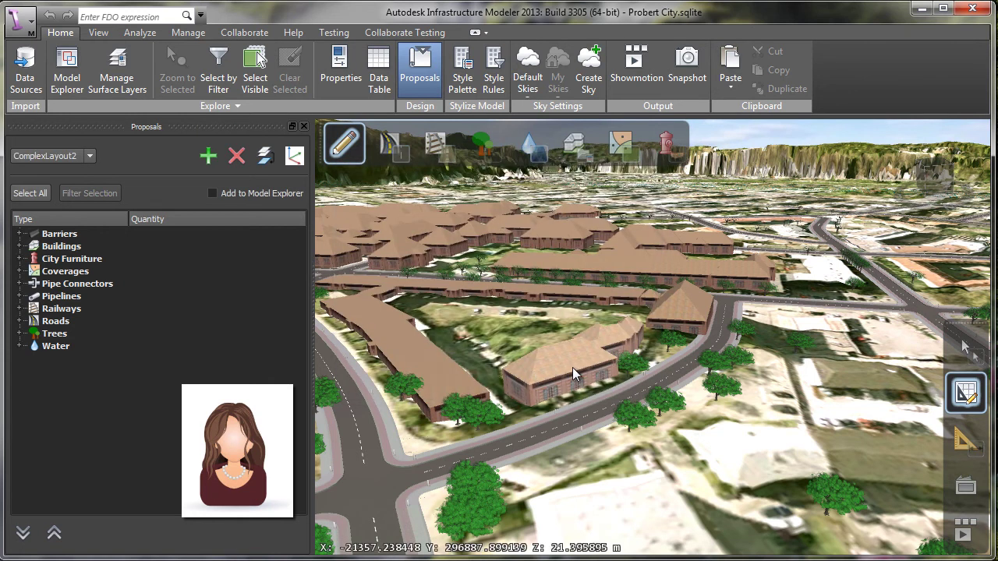
Increase the height of the building beside the curved road and of the large L-shaped building around the courtyard
{"action": "left_click", "coordinate": [587, 372]}
{"action": "left_click_drag", "start_coordinate": [584, 319], "coordinate": [583, 285]}
{"action": "left_click", "coordinate": [415, 346]}
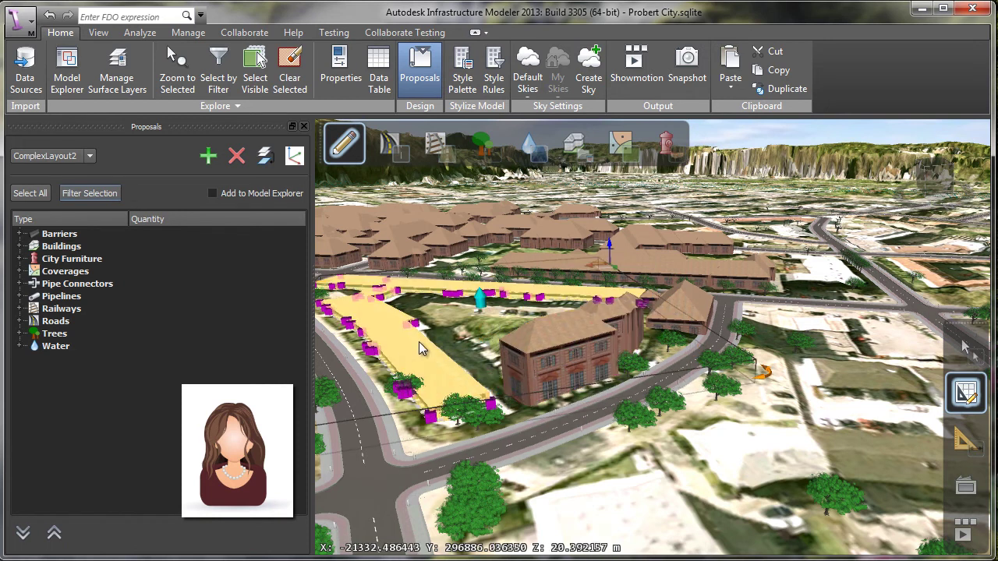
{"action": "left_click_drag", "start_coordinate": [474, 304], "coordinate": [474, 274]}
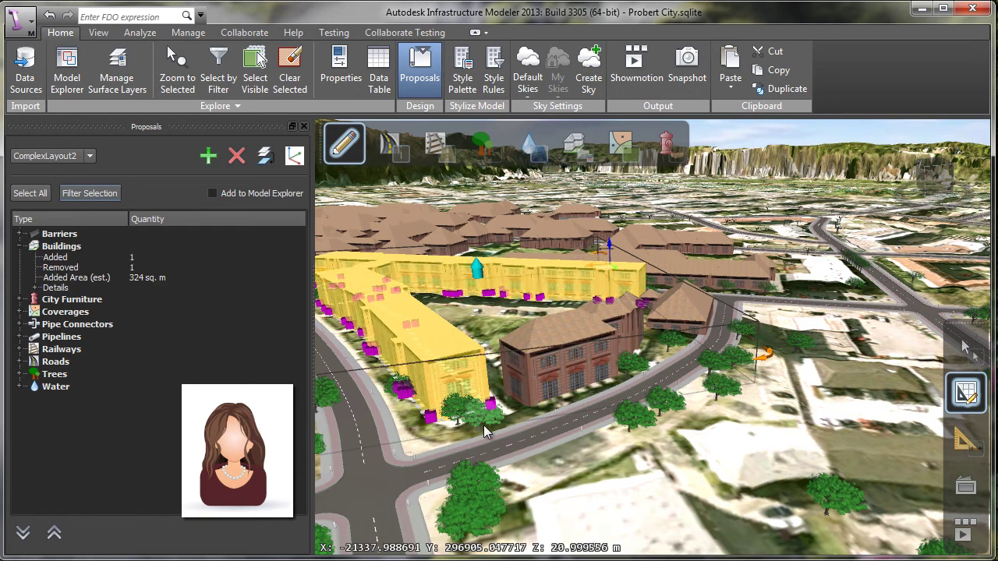
{"action": "left_click", "coordinate": [499, 429]}
Draw a water area of about 296 sq. m in the courtyard behind the raised roadside building
{"action": "left_click_drag", "start_coordinate": [577, 406], "coordinate": [398, 202]}
{"action": "left_click", "coordinate": [534, 147]}
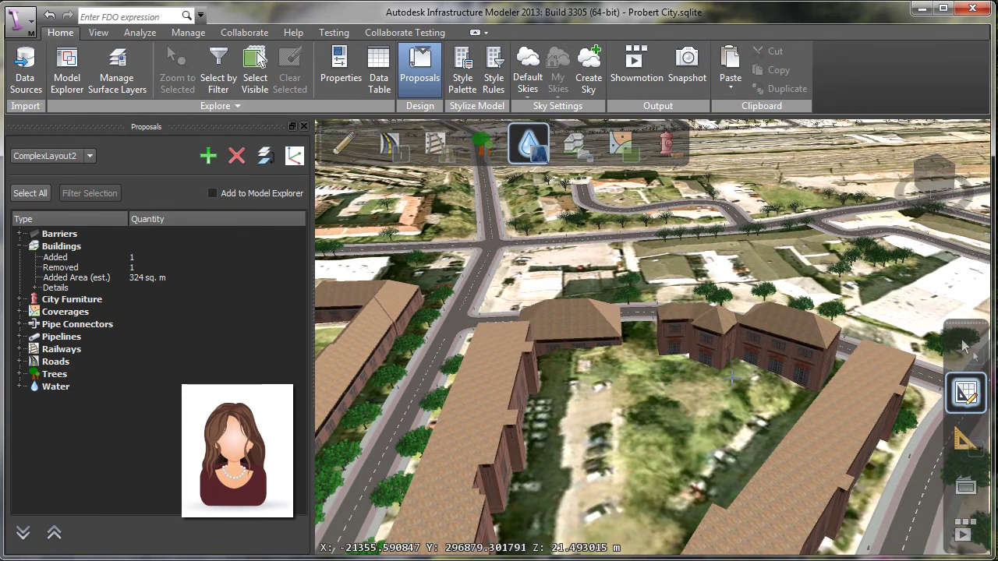
{"action": "left_click", "coordinate": [737, 382]}
{"action": "left_click", "coordinate": [741, 428]}
{"action": "left_click", "coordinate": [670, 428]}
{"action": "left_click", "coordinate": [637, 378]}
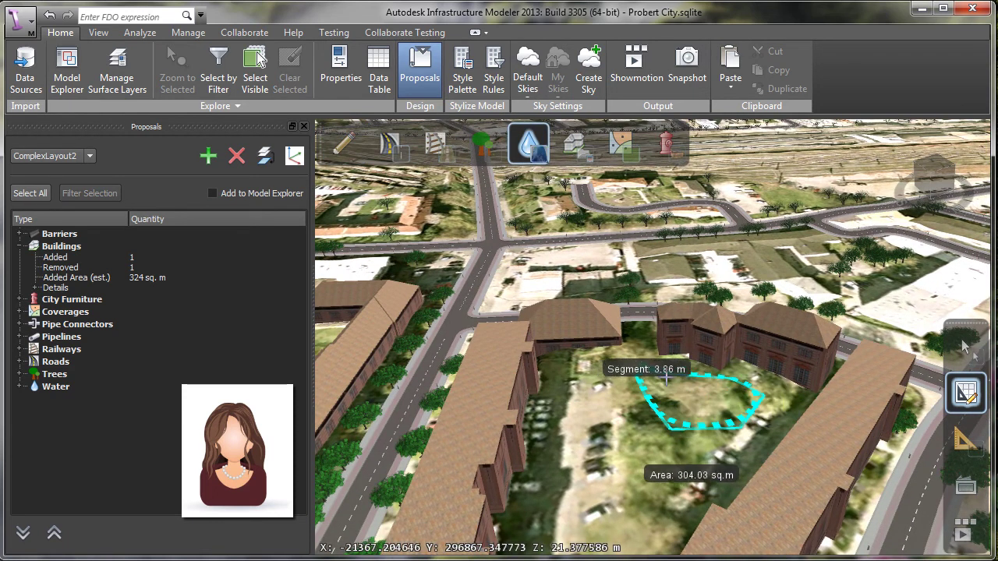
{"action": "double_click", "coordinate": [678, 379]}
{"action": "mouse_move", "coordinate": [701, 457]}
{"action": "left_mouse_down"}
{"action": "mouse_move", "coordinate": [652, 472]}
{"action": "mouse_move", "coordinate": [549, 454]}
{"action": "mouse_move", "coordinate": [557, 436]}
{"action": "left_mouse_up"}
{"action": "key", "text": "Escape"}
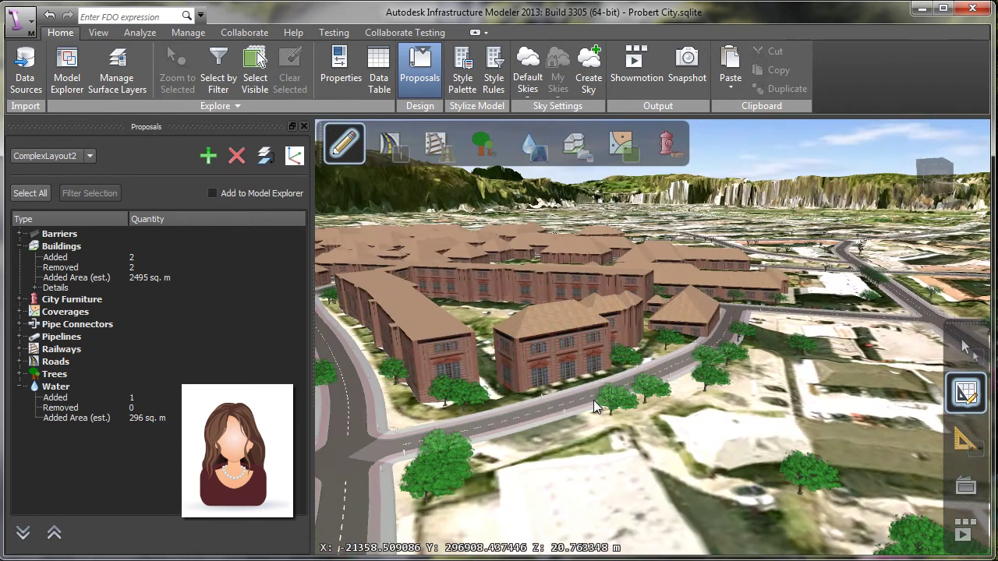
Sync the ComplexLayout2 changes with the online model
{"action": "left_click", "coordinate": [245, 32]}
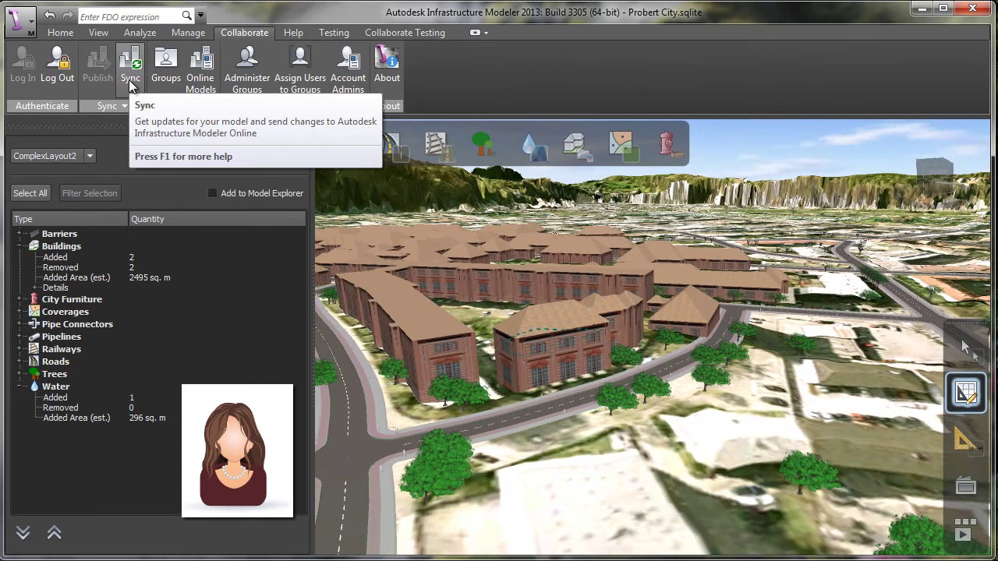
{"action": "left_click", "coordinate": [130, 82]}
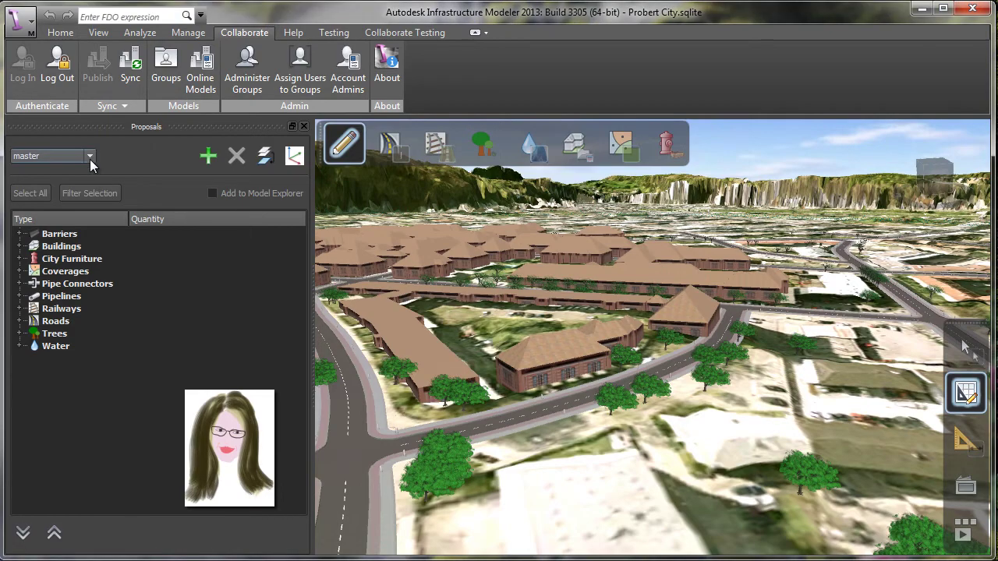
Switch to the ComplexLayout1 proposal and examine its pond, coverage area and boulevard from the courtyard side
{"action": "left_click", "coordinate": [90, 157]}
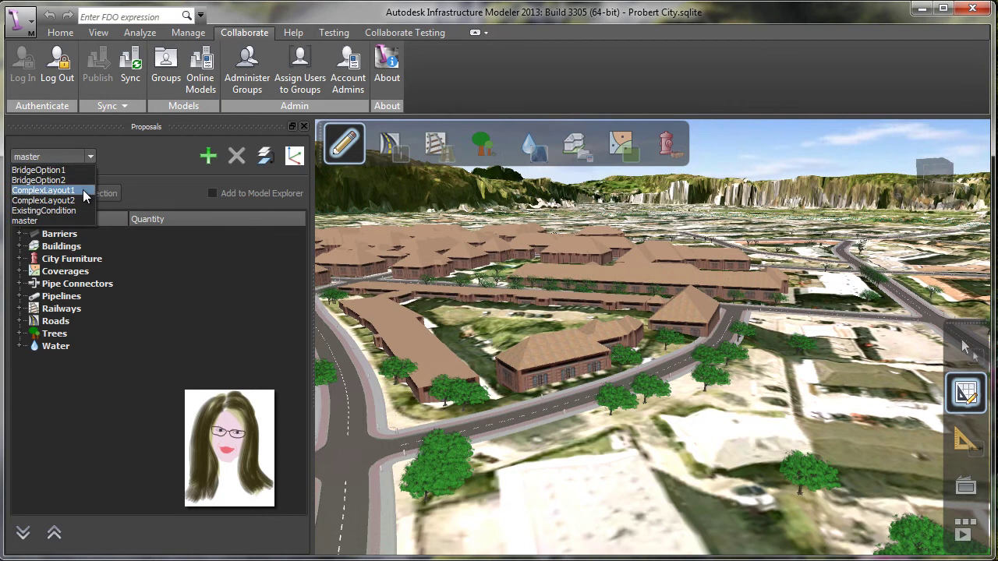
{"action": "left_click", "coordinate": [84, 191]}
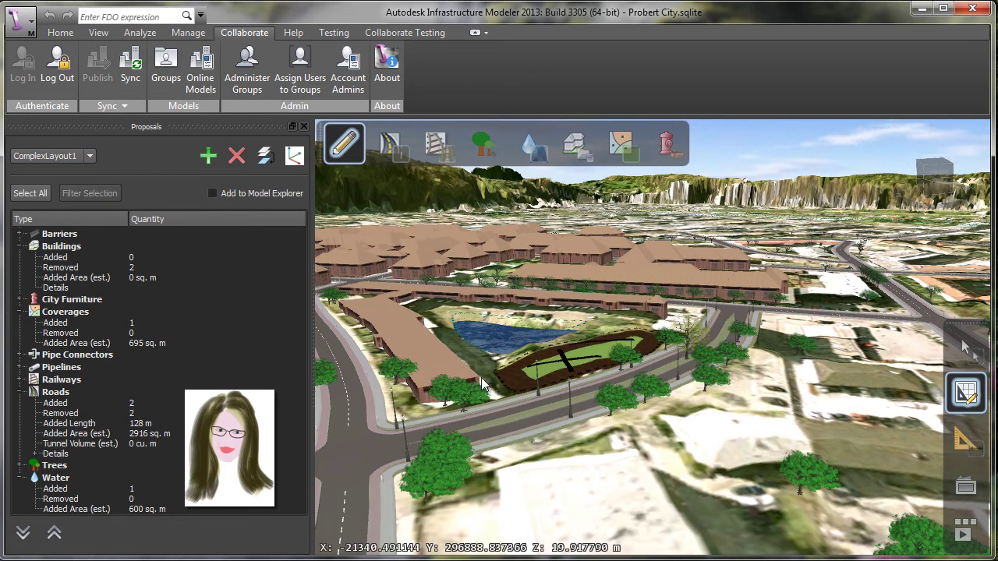
{"action": "left_click_drag", "start_coordinate": [481, 377], "coordinate": [604, 344]}
Switch to the ComplexLayout2 proposal and examine its taller buildings and courtyard pond from different angles
{"action": "left_click", "coordinate": [92, 158]}
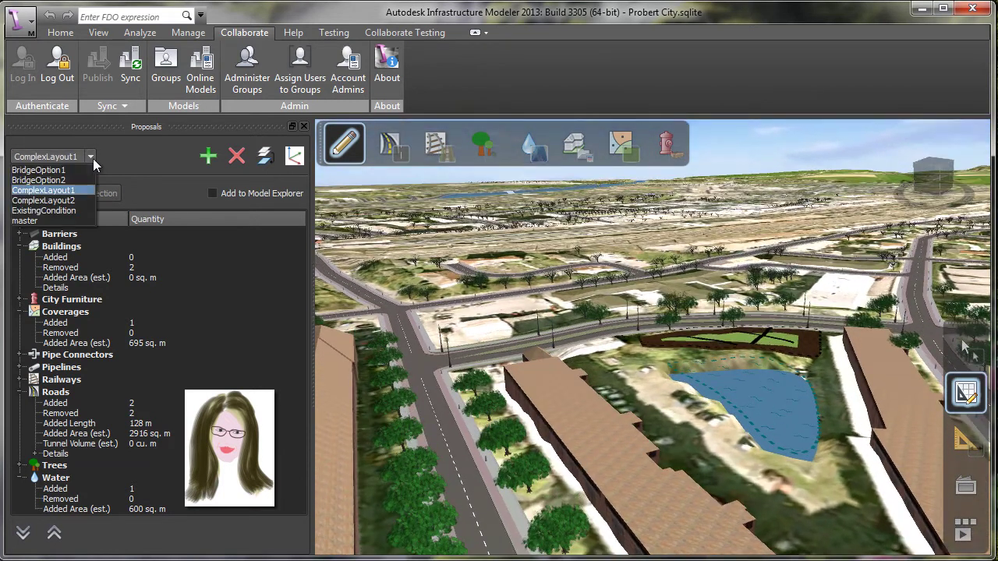
{"action": "left_click", "coordinate": [75, 201]}
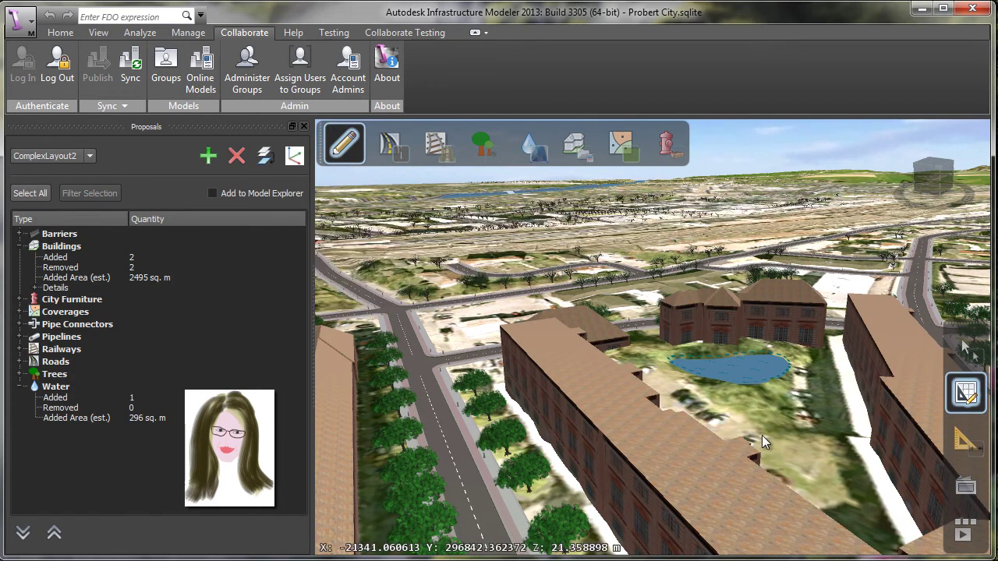
{"action": "left_click_drag", "start_coordinate": [761, 435], "coordinate": [719, 442]}
{"action": "middle_click_drag", "start_coordinate": [719, 442], "coordinate": [595, 427]}
{"action": "left_click_drag", "start_coordinate": [594, 426], "coordinate": [572, 455]}
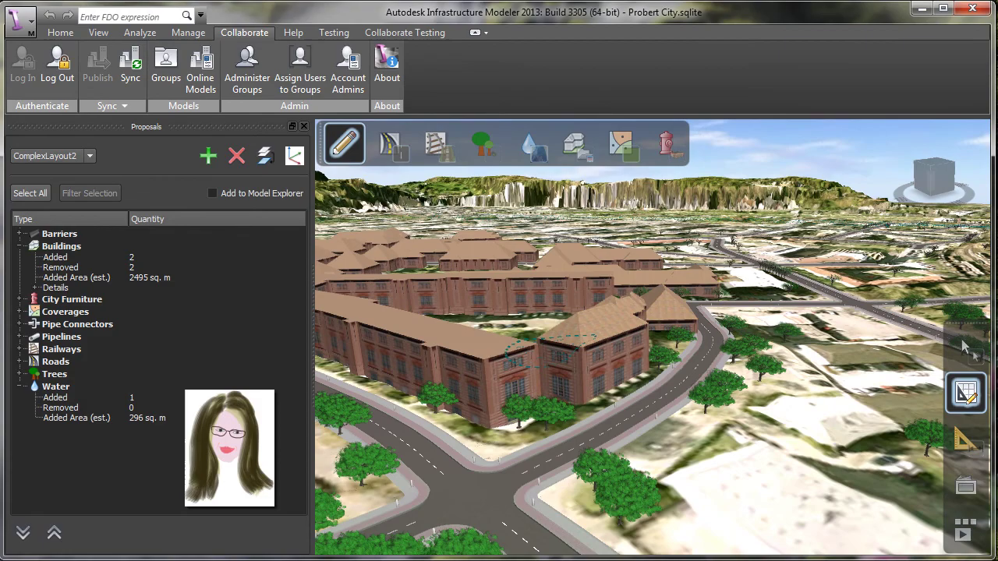